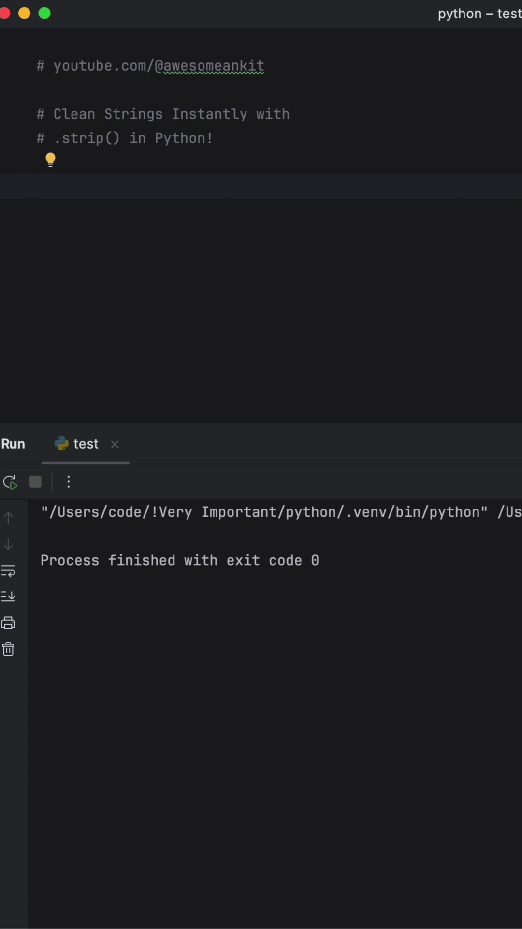
text(text = "   Hello World   ")
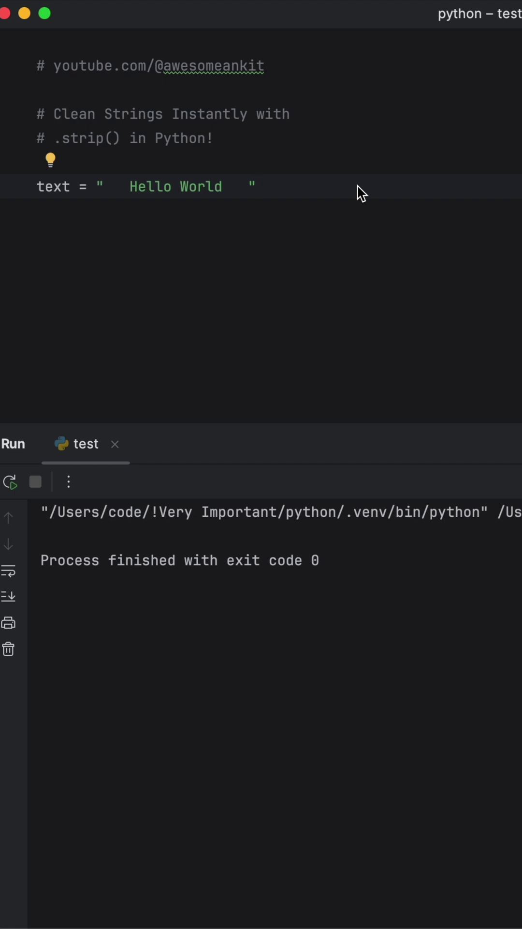
Run the padded "Hello World" script and highlight the leading and trailing spaces in the output
key(Return)
text(print(text))
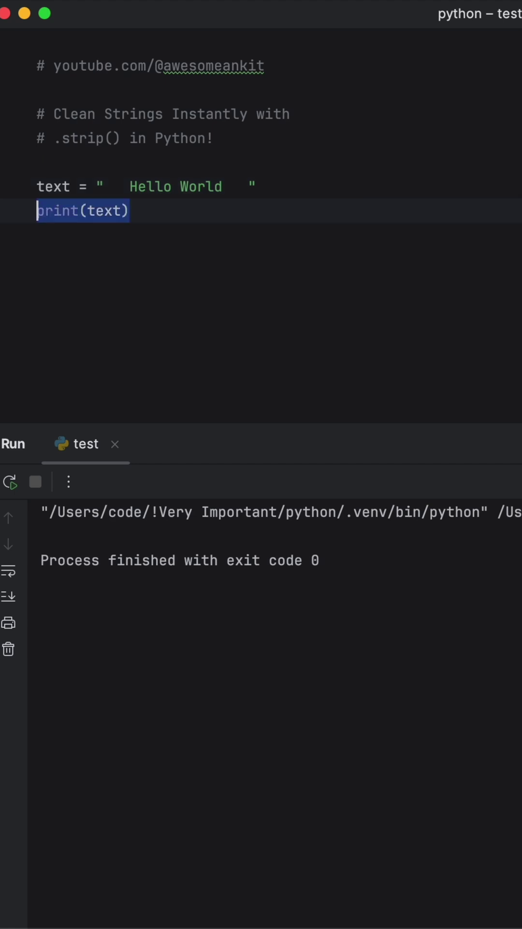
key(ctrl+r)
drag(67, 536, 40, 536)
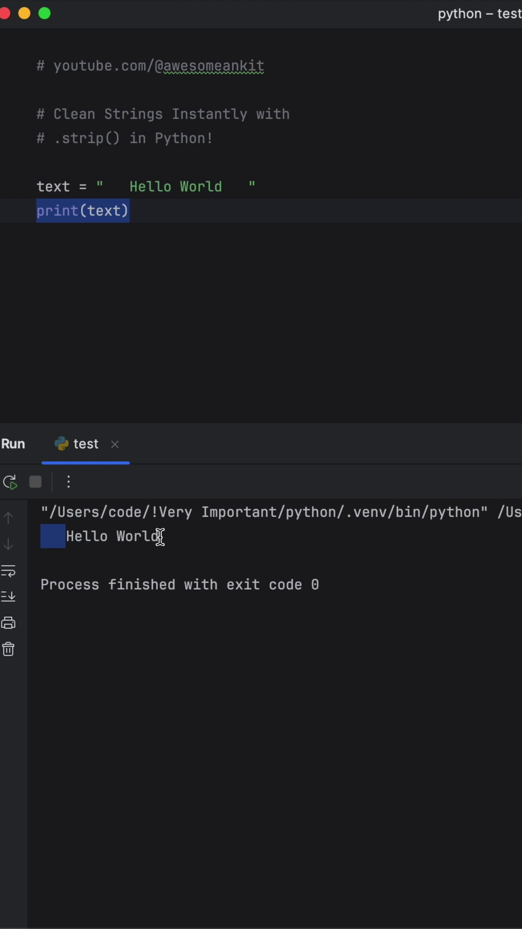
drag(160, 536, 185, 536)
Highlight the trailing spaces inside the " Hello World " string literal
click(255, 234)
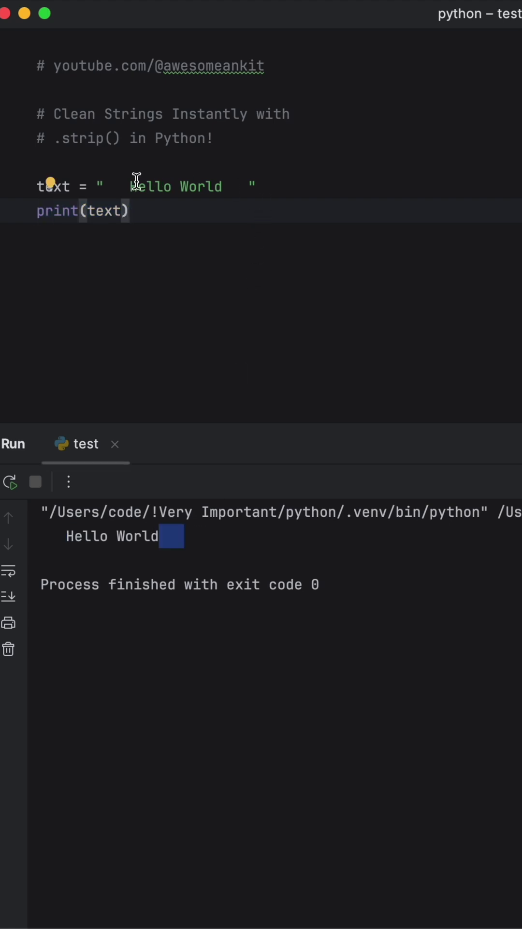
click(284, 188)
drag(247, 186, 223, 187)
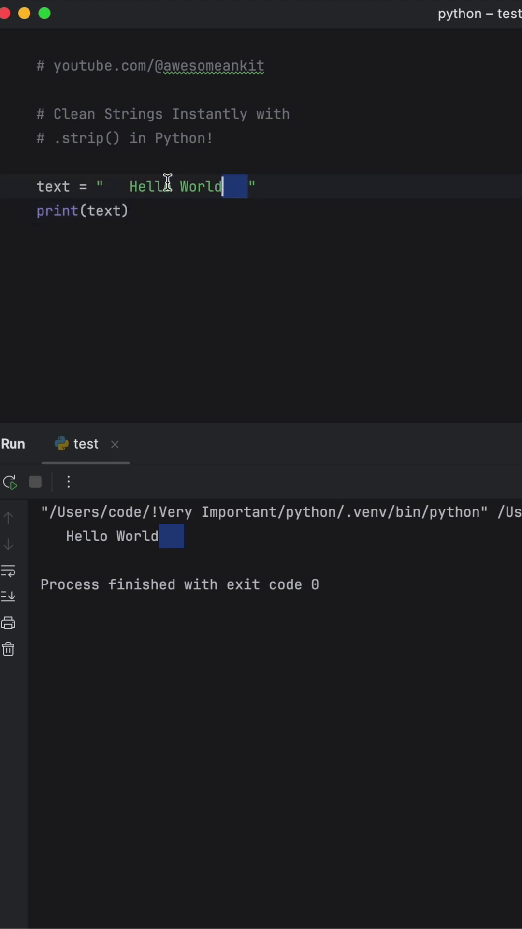
click(122, 187)
Add clear = text.strip() and highlight the leading and trailing spaces it removes
click(217, 226)
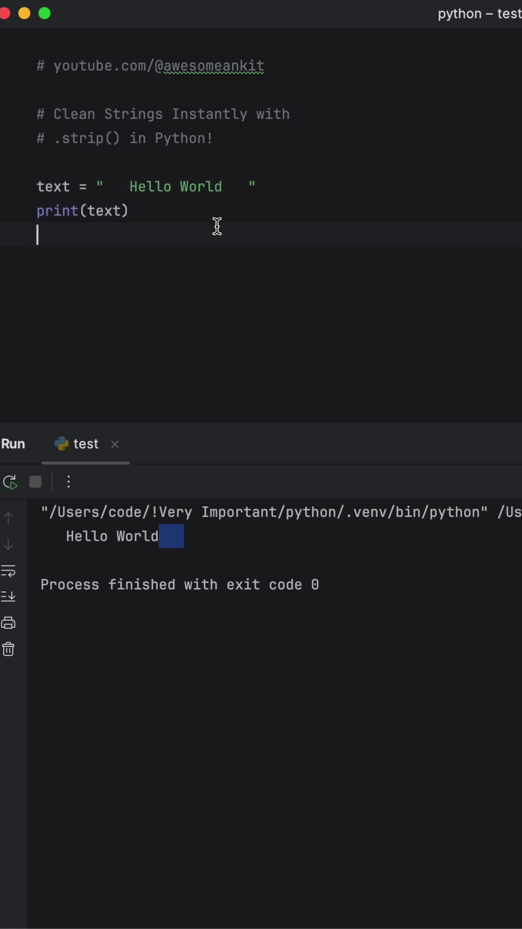
text(clear = text.strip())
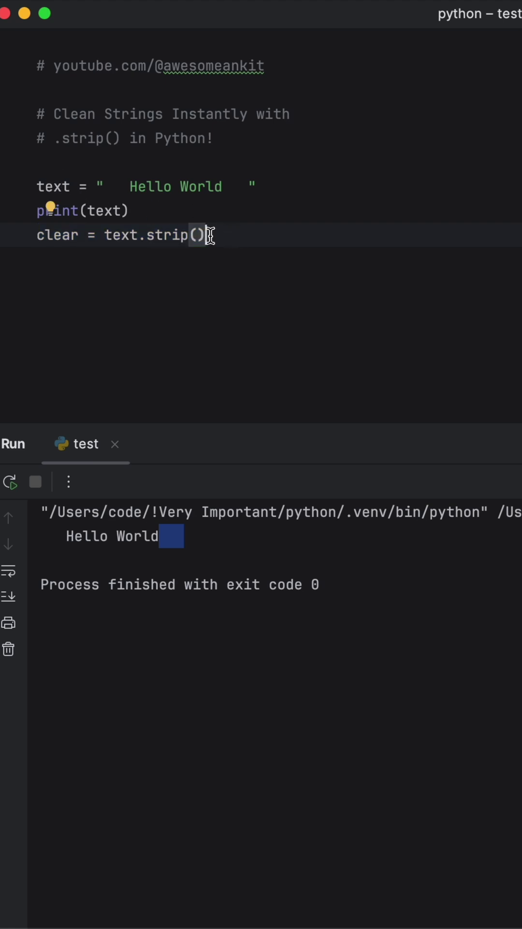
click(122, 187)
drag(121, 187, 106, 187)
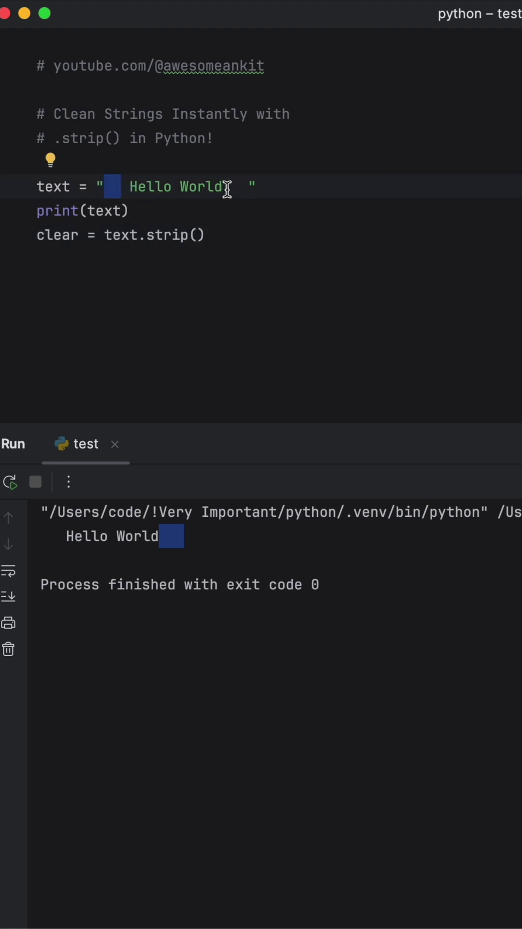
drag(224, 187, 248, 186)
click(278, 238)
Add print(clear), rerun to compare both outputs, and add blank lines below
key(Return)
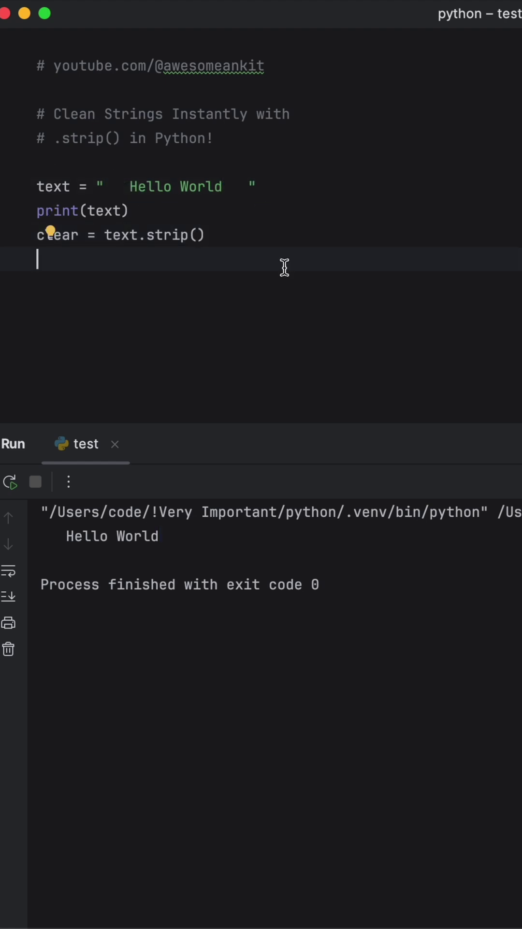
text(print(clear))
key(shift+Home)
key(ctrl+r)
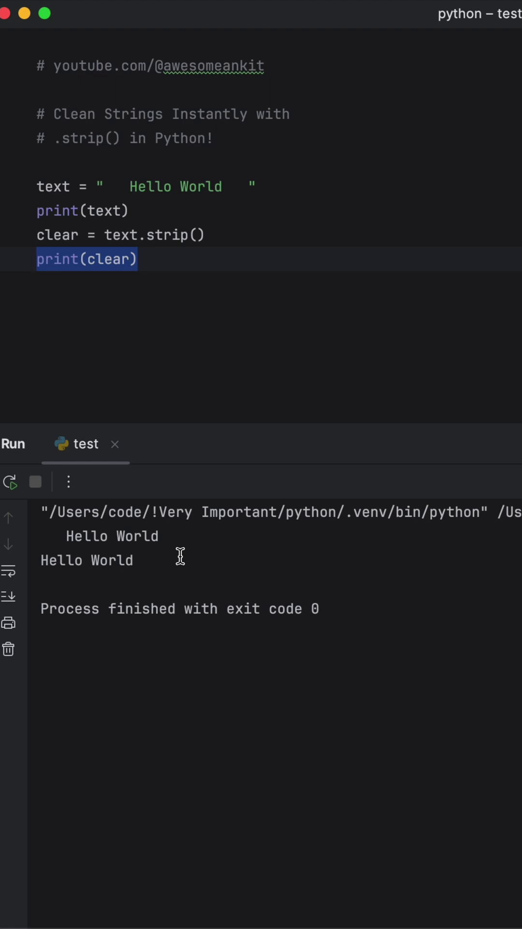
key(End)
key(Return)
key(Return)
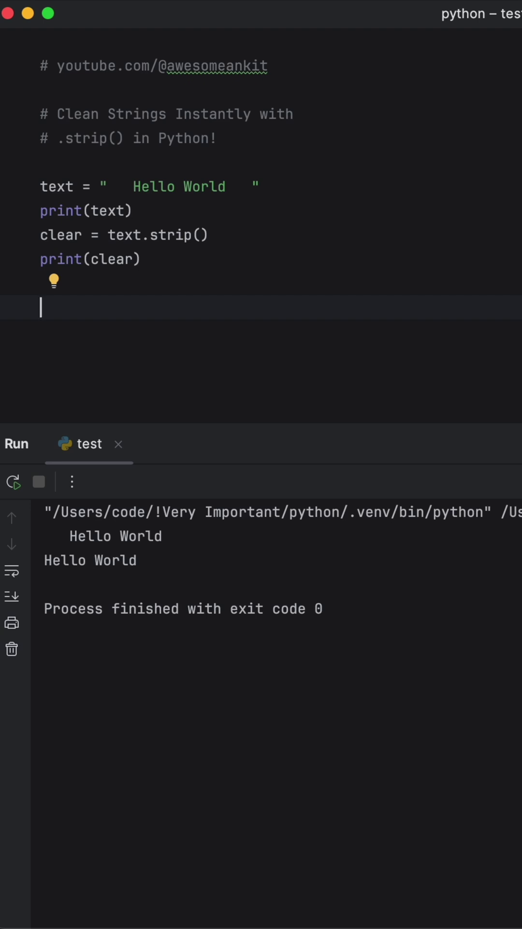
text(url = "www.google.com" print(url.strip("m"))  # 'google.com')
click(387, 308)
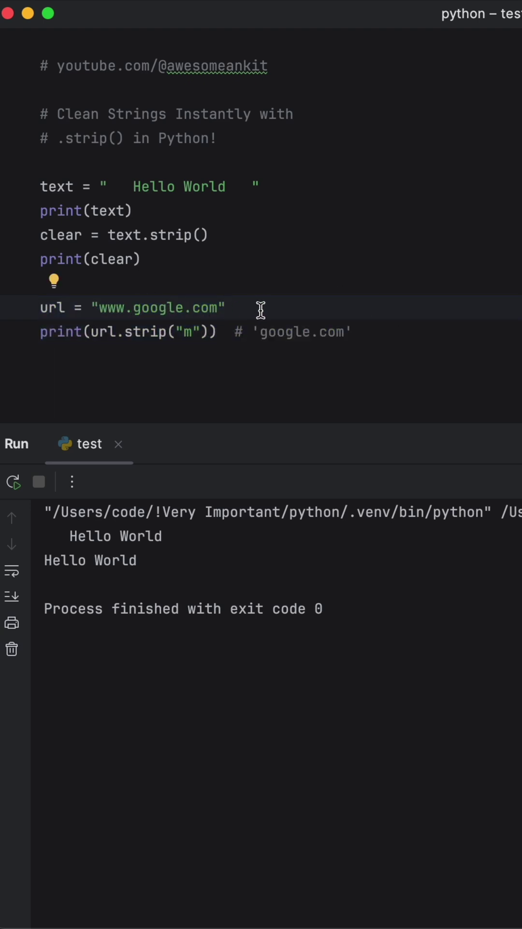
key(BackSpace)
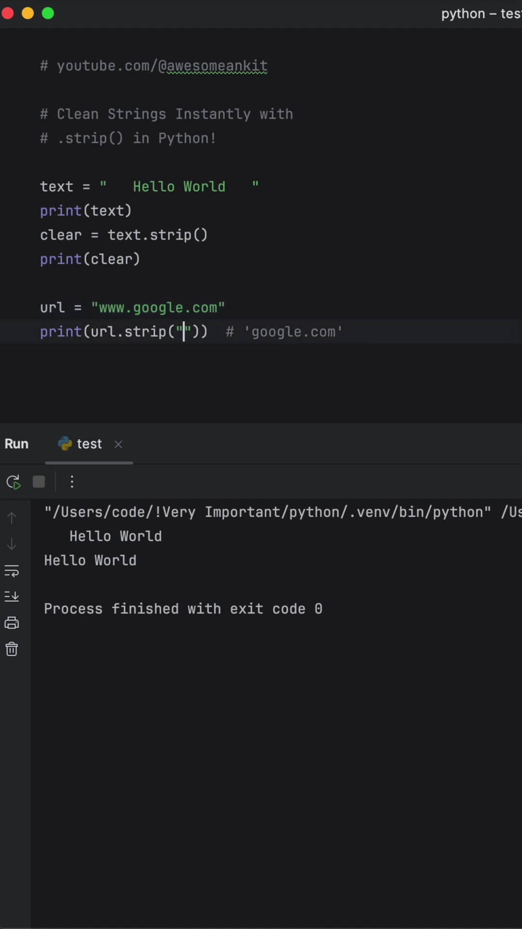
text(w.)
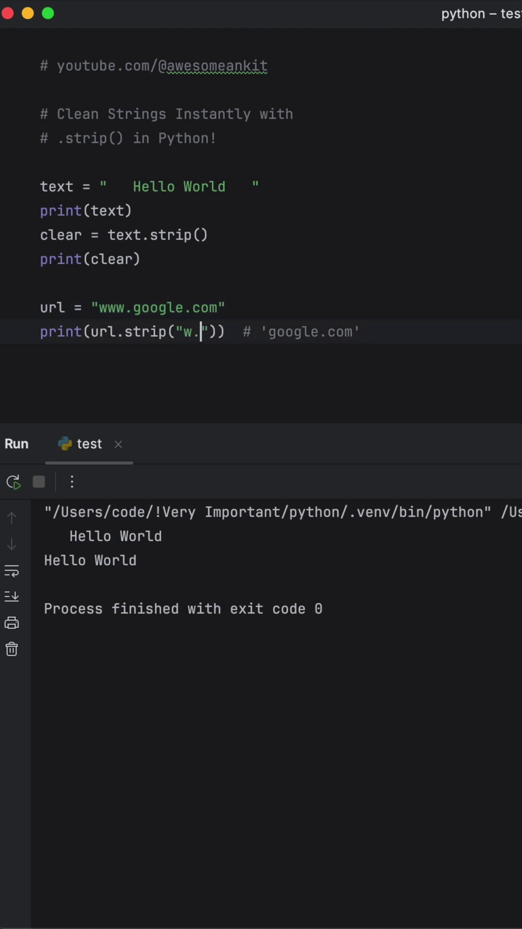
click(363, 281)
Rerun the script to print google.com, highlighting google.com and the dots in the url
drag(134, 307, 227, 307)
click(259, 308)
key(ctrl+r)
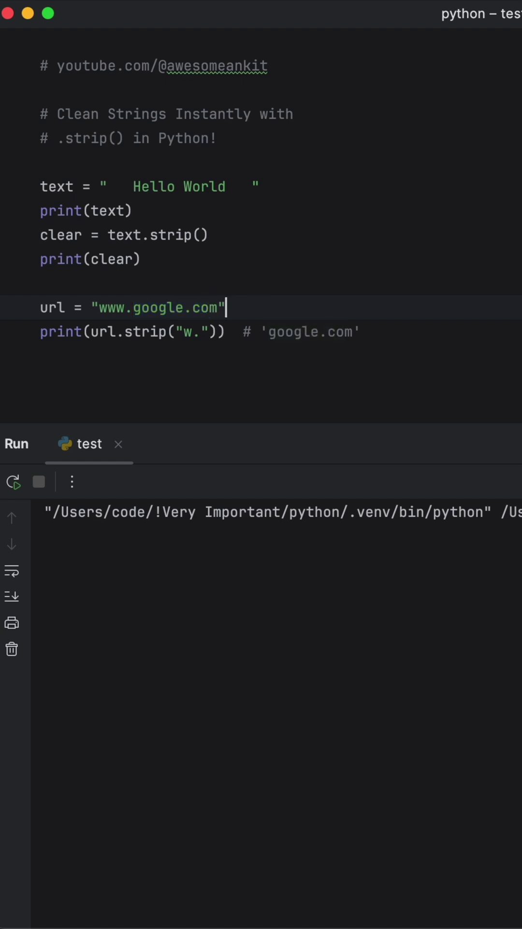
double_click(187, 308)
double_click(126, 308)
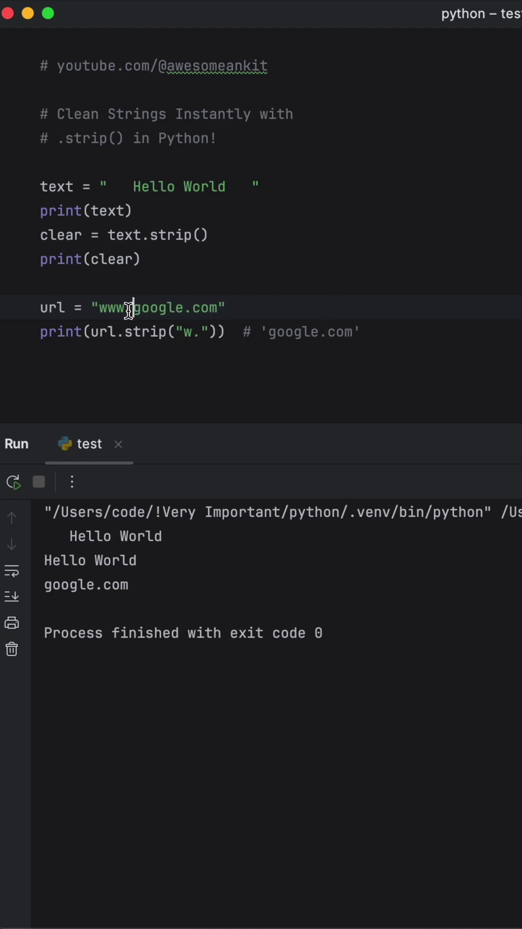
click(247, 306)
drag(98, 308, 133, 307)
click(225, 308)
click(192, 332)
key(BackSpace)
key(BackSpace)
text(c)
click(262, 315)
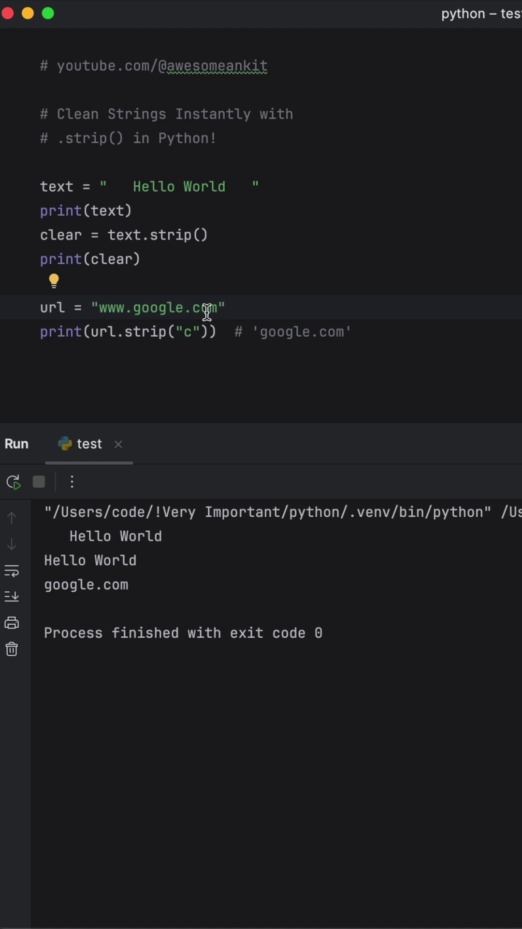
key(ctrl+r)
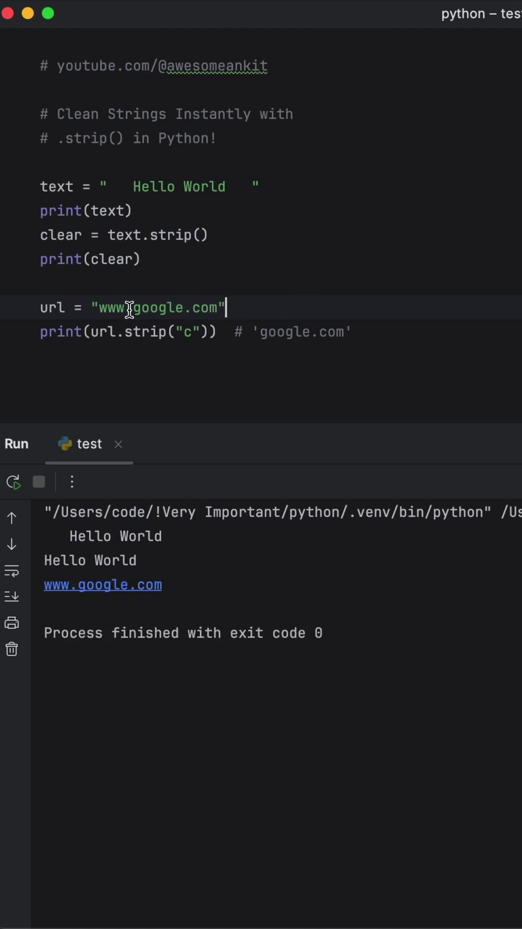
drag(192, 330, 185, 332)
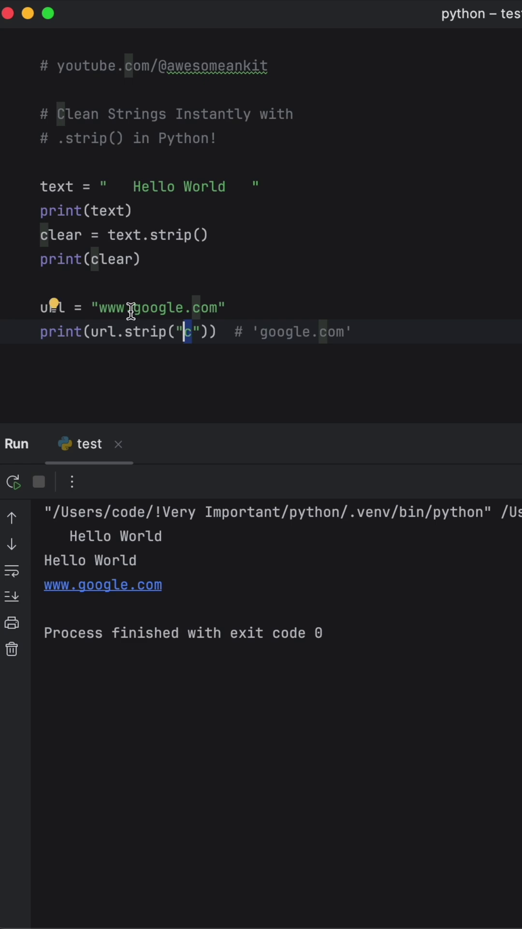
click(227, 307)
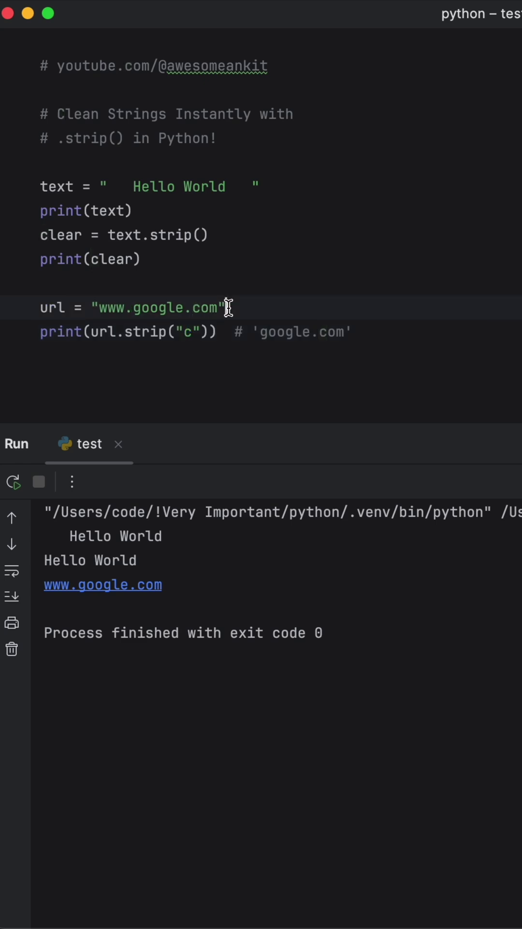